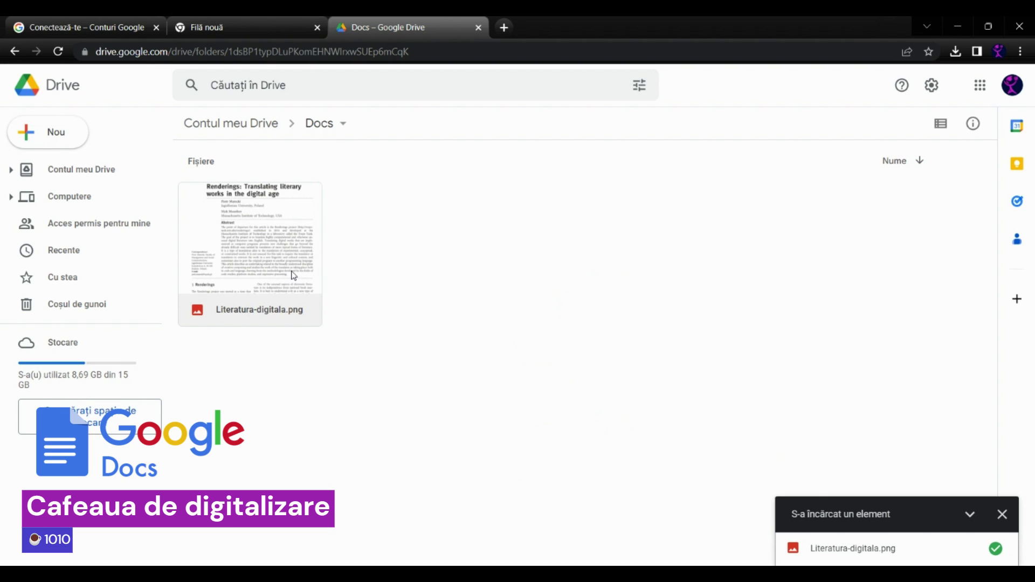
Step: Open the Literatura-digitala.png image from the Docs folder with Google Docs to convert it into an editable document
right_click(286, 251)
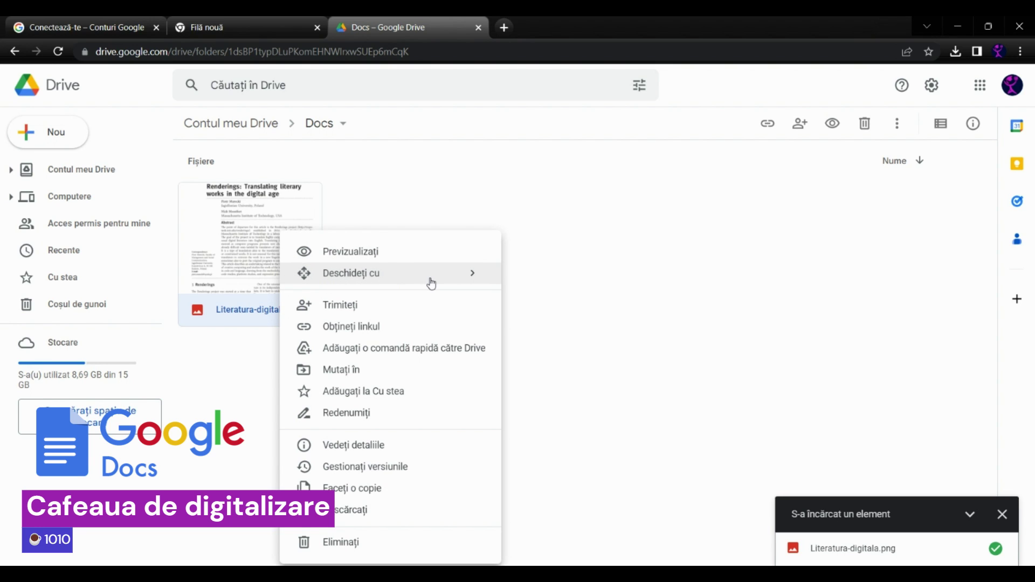
mouse_move(431, 284)
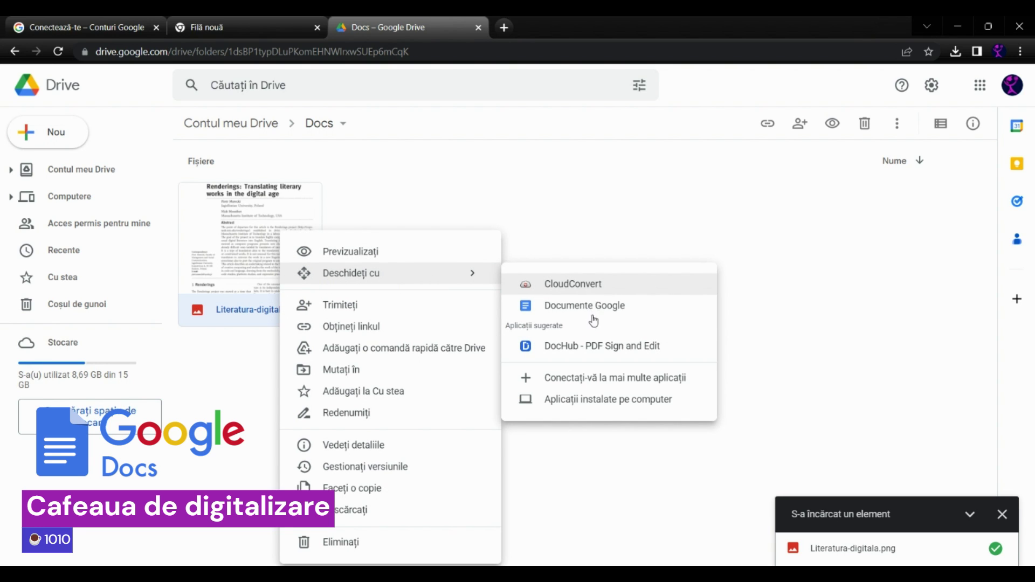
left_click(610, 306)
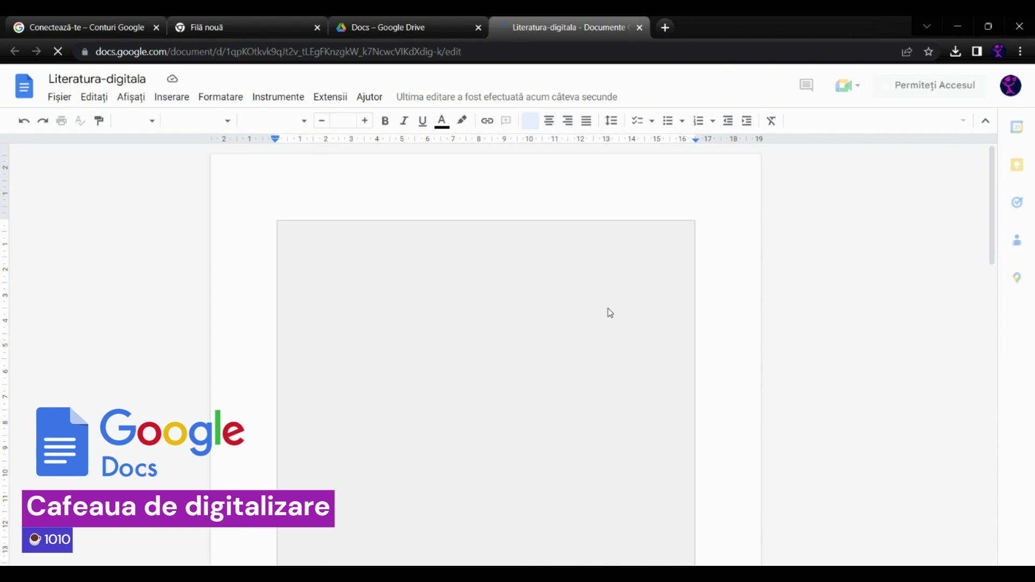
Step: Select all the converted text below the page image and bring up the document's download options
scroll(609, 313, "down", 8)
left_click(610, 312)
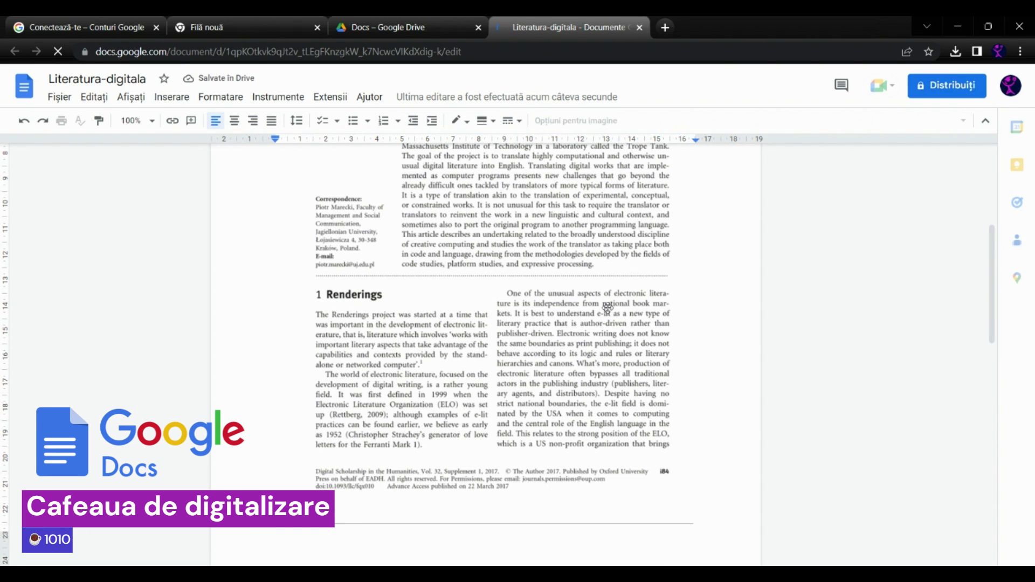
scroll(609, 312, "down", 10)
left_click(491, 332)
scroll(491, 332, "up", 1)
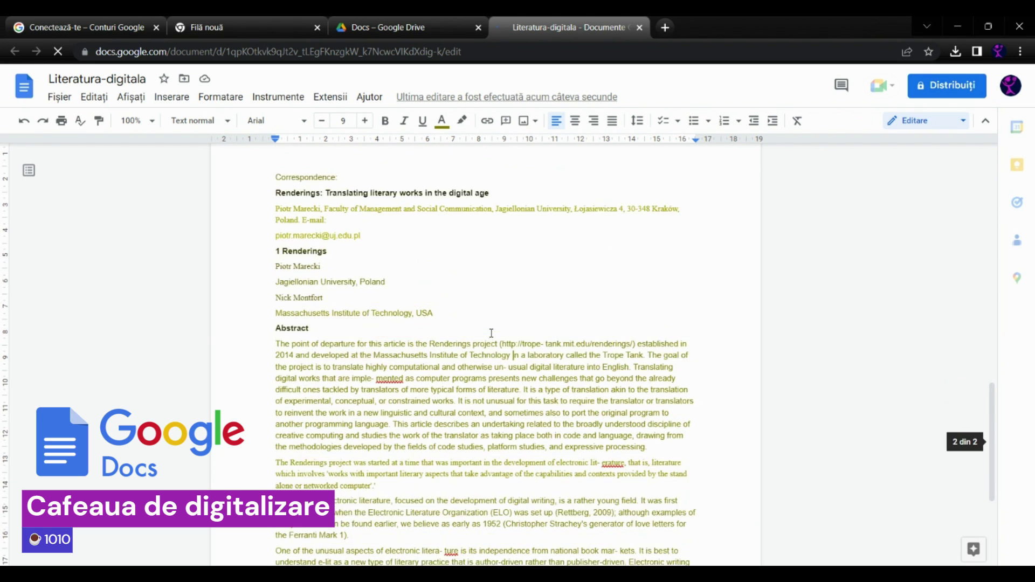
scroll(416, 362, "down", 4)
left_click_drag(275, 202, 674, 421)
scroll(485, 372, "up", 3)
right_click(430, 363)
left_click(481, 253)
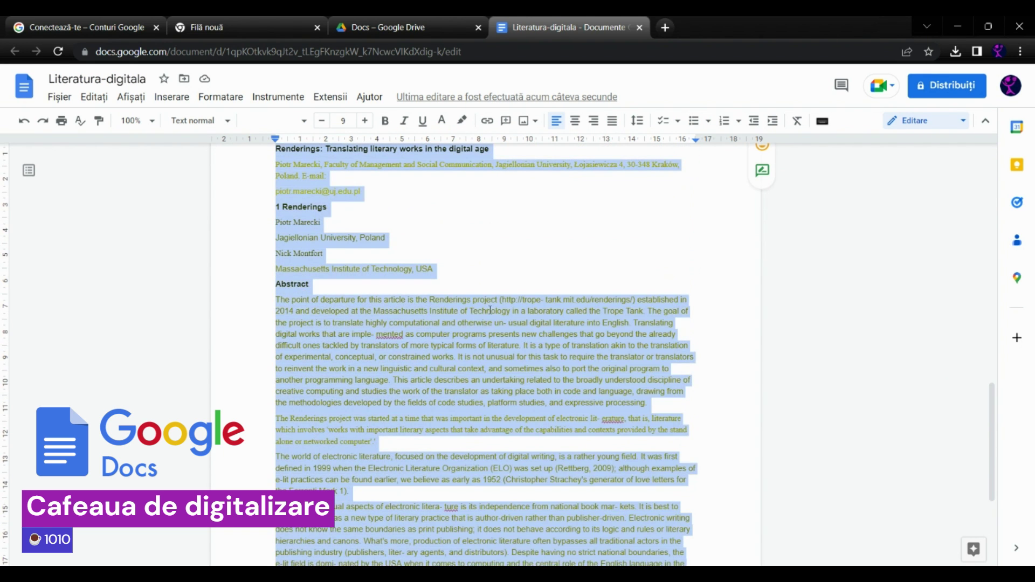
scroll(490, 296, "up", 1)
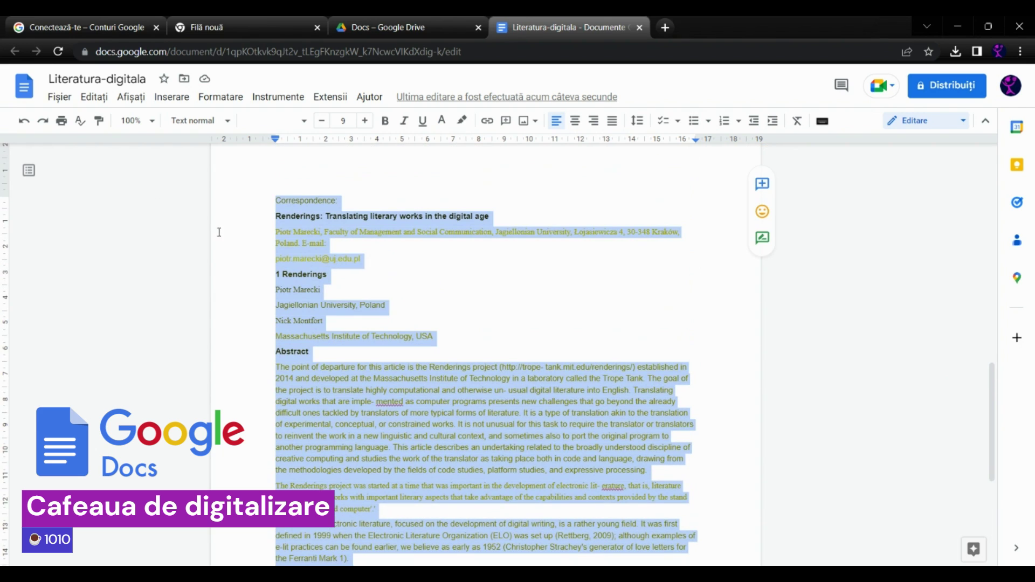
left_click(59, 99)
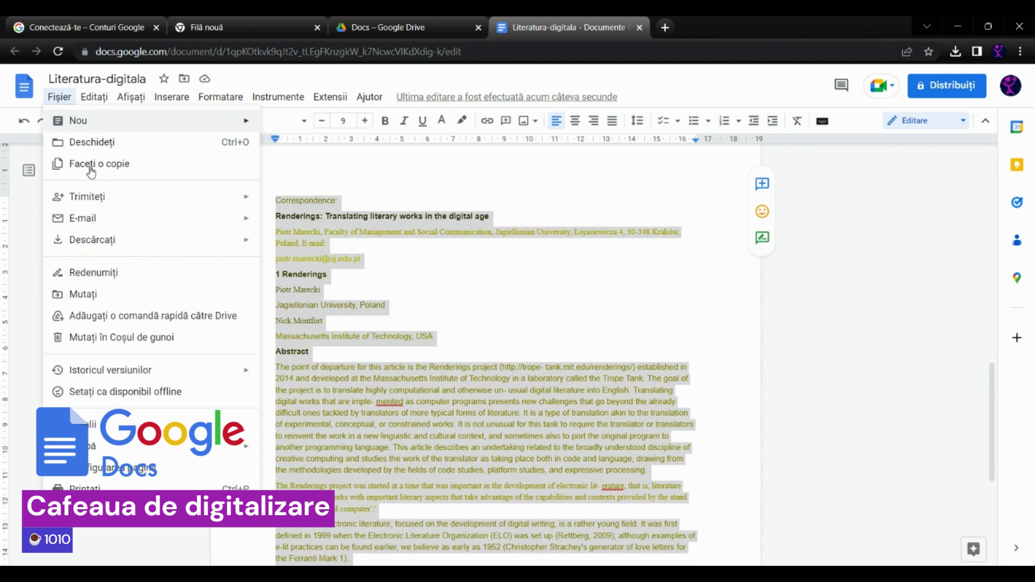
mouse_move(162, 249)
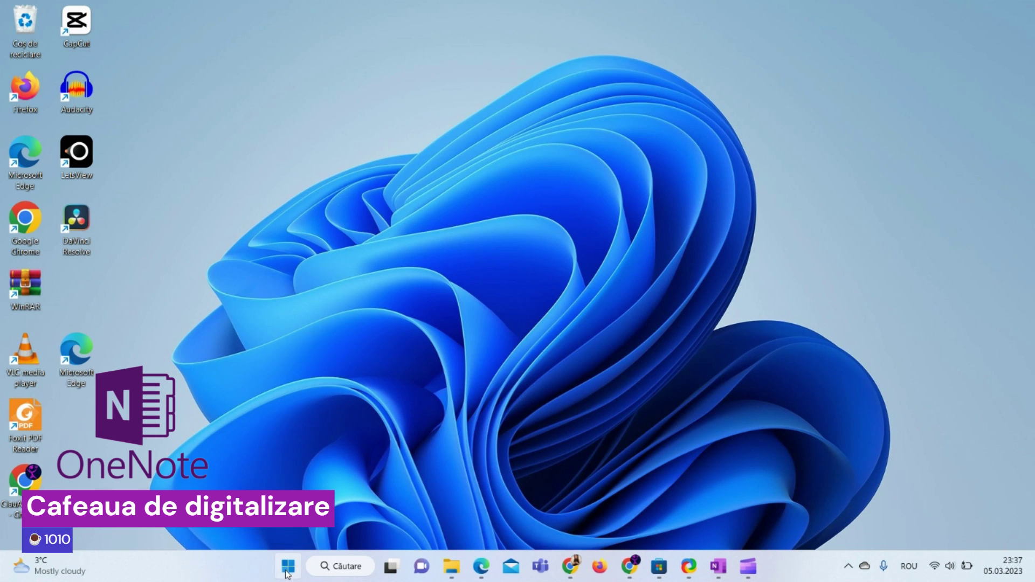
Step: Launch OneNote from Windows search and maximize its window
key("super")
left_click(376, 79)
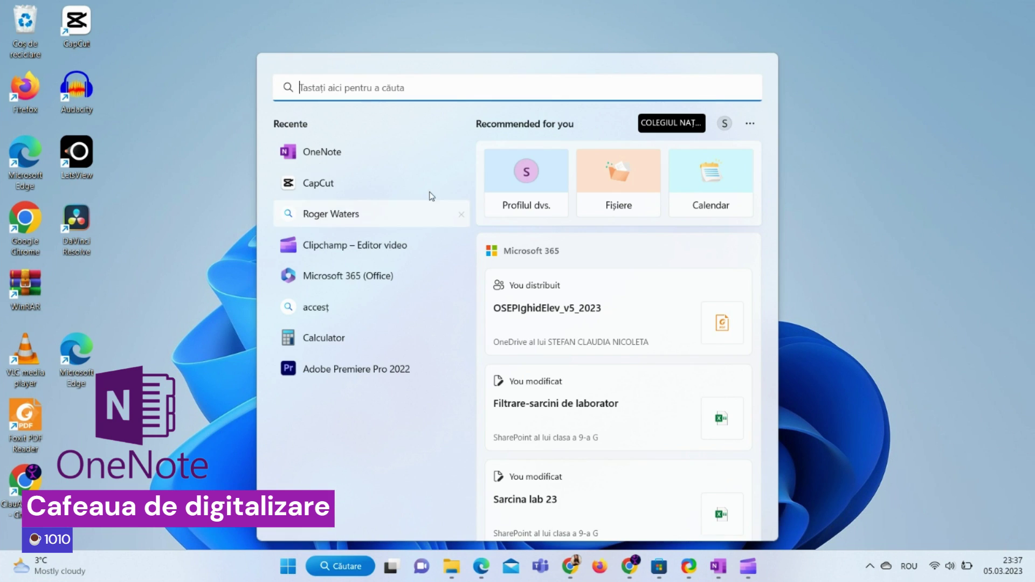
left_click(329, 154)
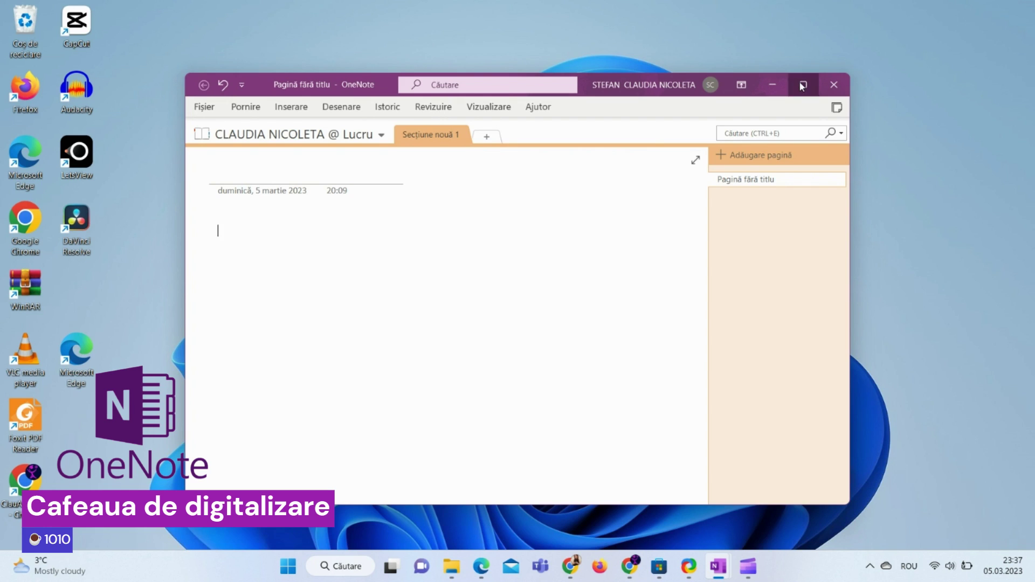
left_click(801, 86)
Step: Switch to Microsoft Store to view the OneNote listing, and return to OneNote
left_click(659, 566)
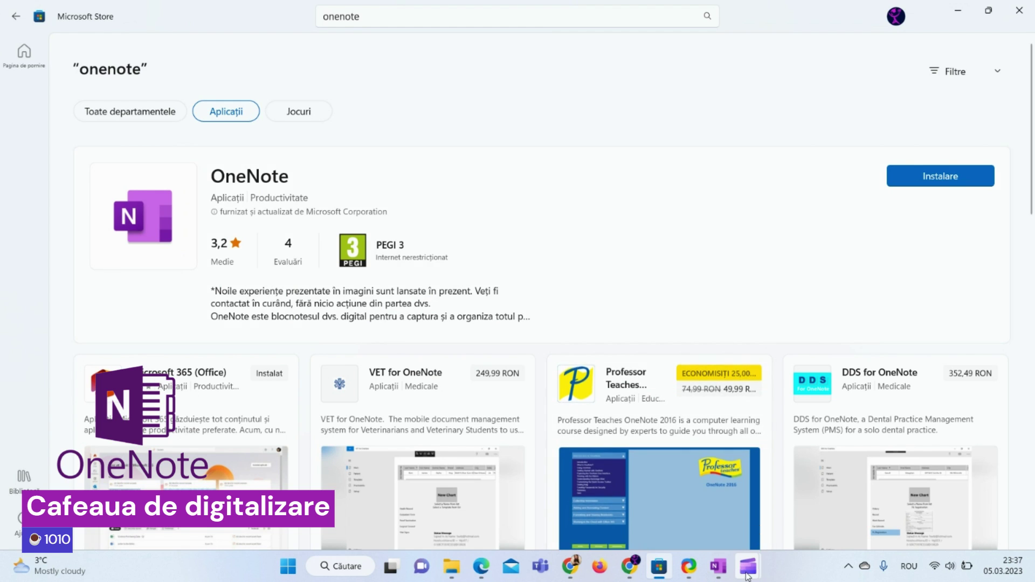
left_click(718, 566)
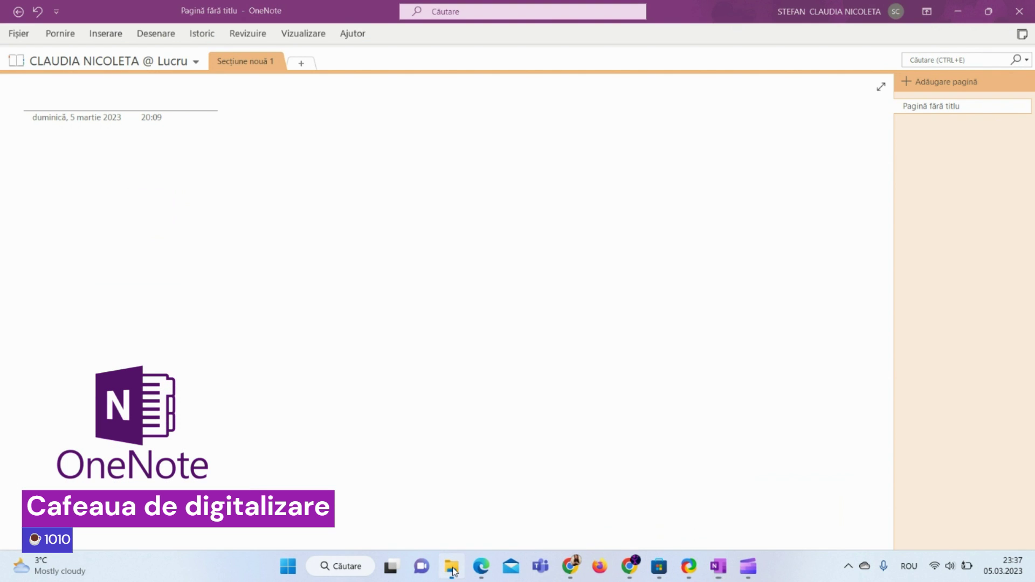
Step: Insert the Micul-print image from the Downloads folder in File Explorer onto the blank OneNote page
left_click(453, 567)
left_click_drag(709, 385, 176, 233)
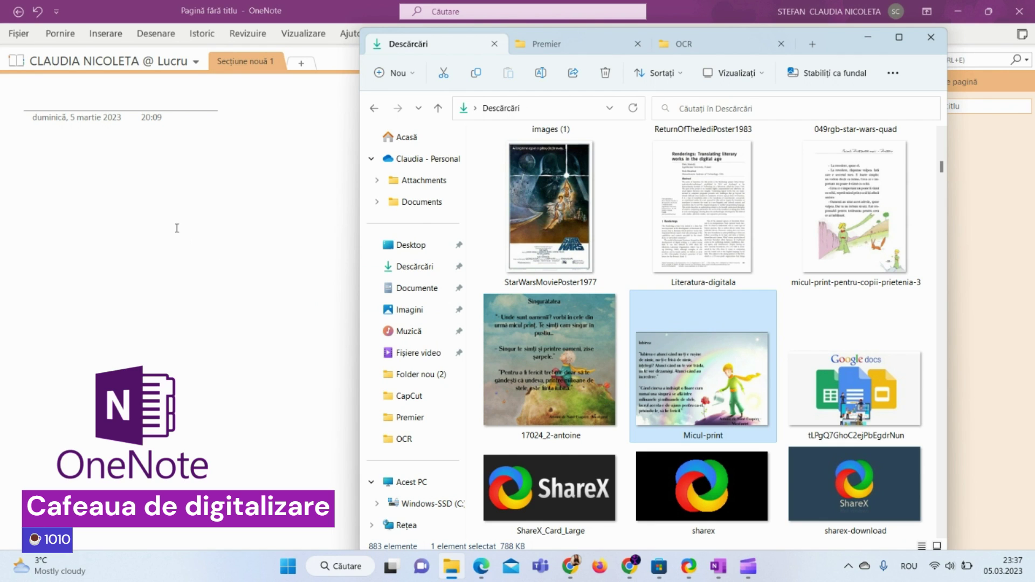
left_click(176, 228)
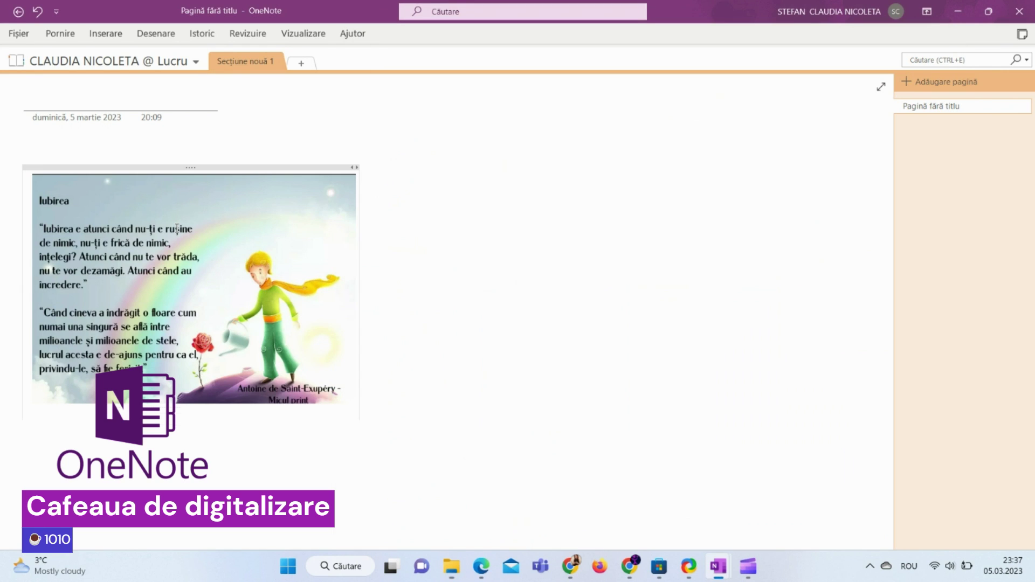
Step: Set the searchable-text option of the inserted image to Dezactivat
right_click(177, 228)
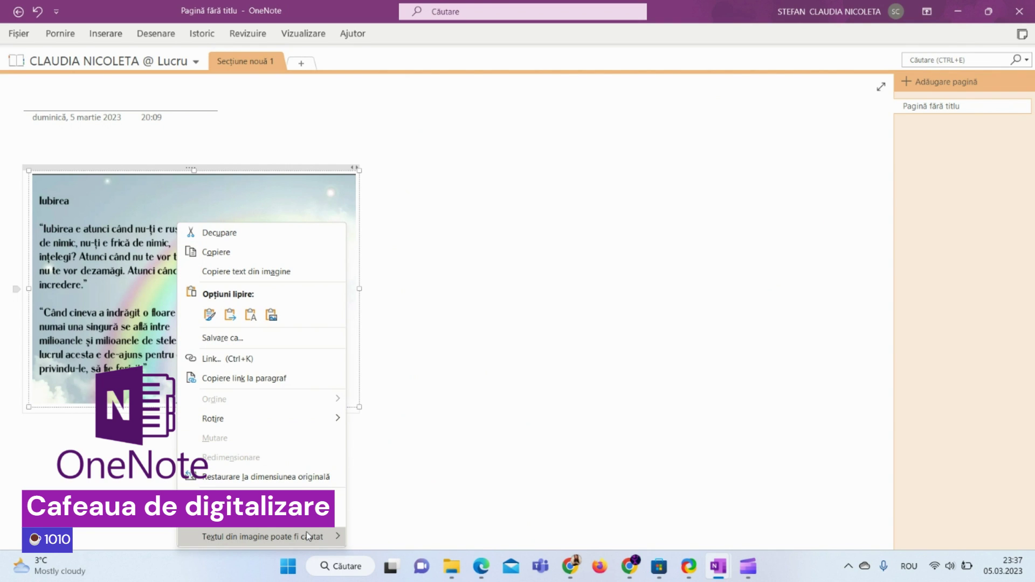
mouse_move(306, 532)
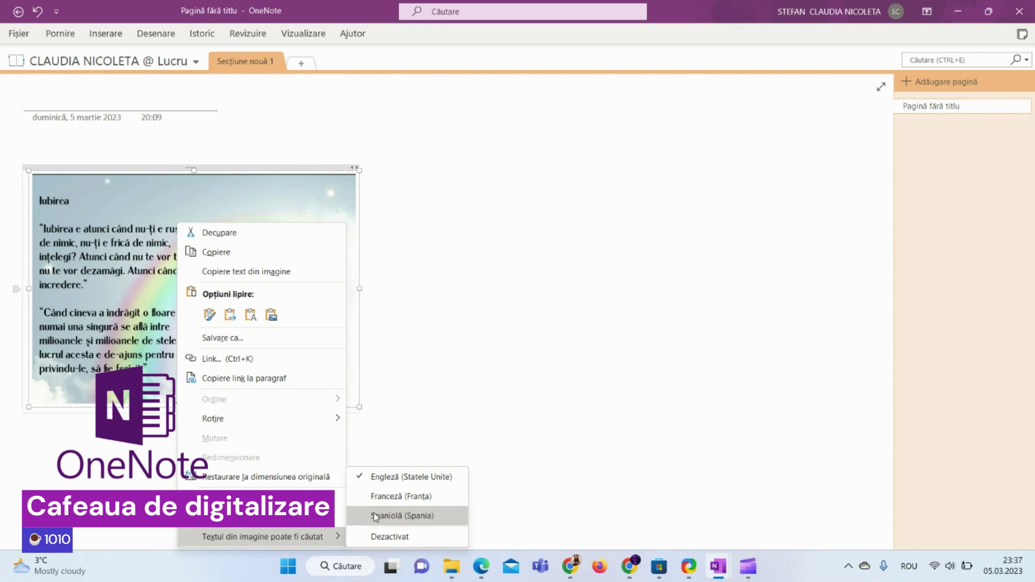
left_click(376, 533)
Step: Copy the text from the Micul-print image and paste it beside the image, keeping the source formatting
right_click(228, 222)
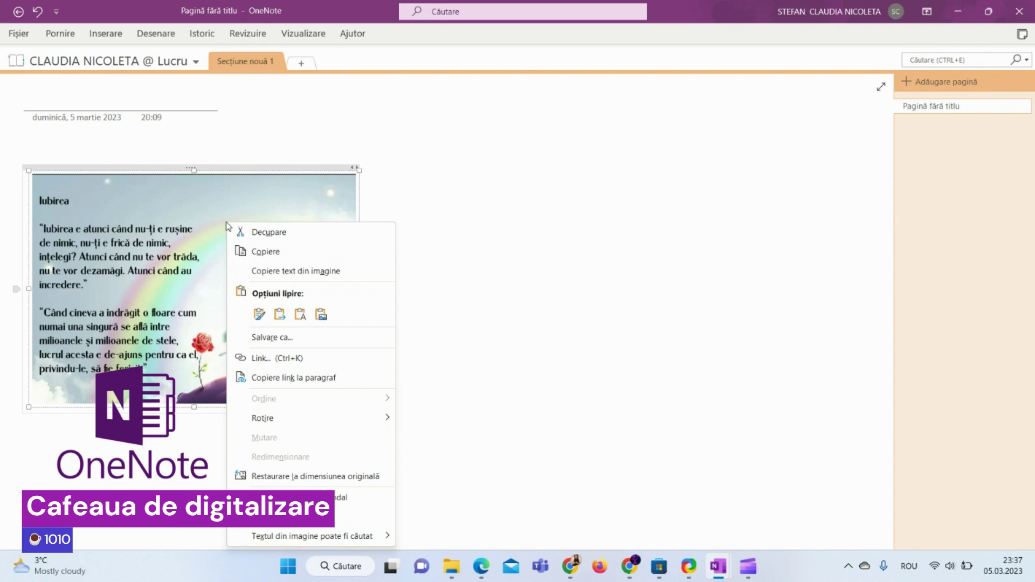
left_click(310, 274)
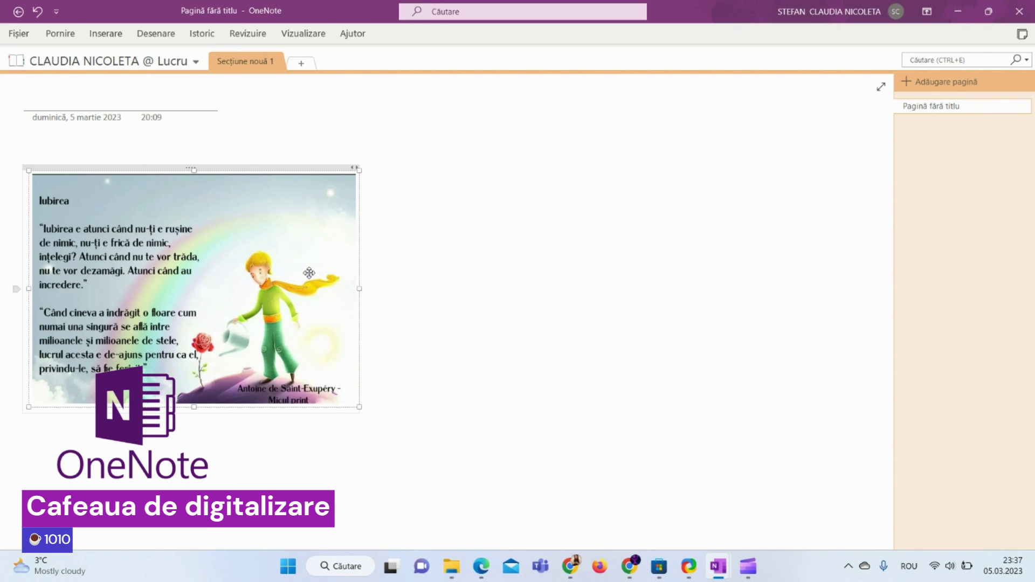
right_click(446, 169)
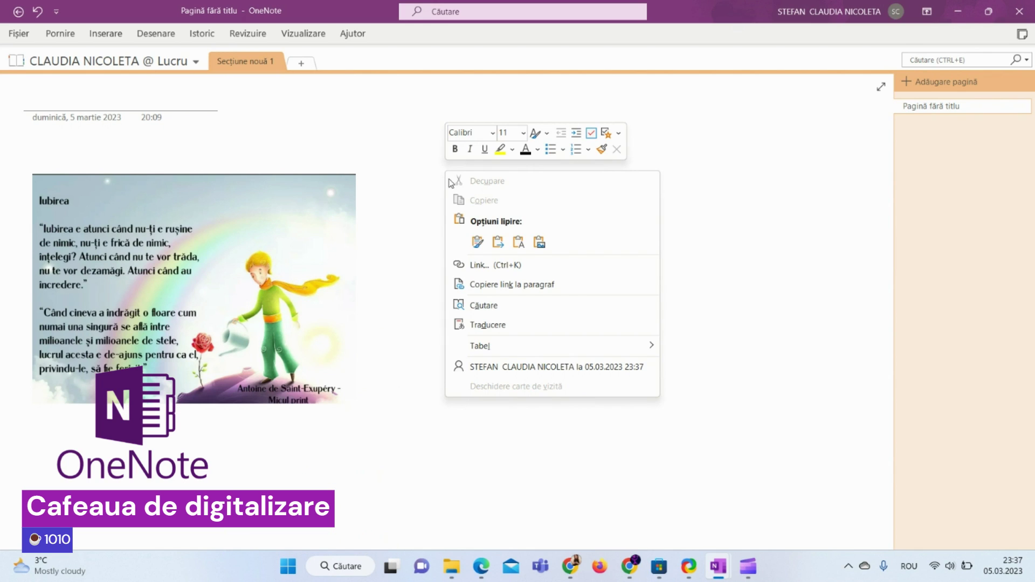
left_click(477, 242)
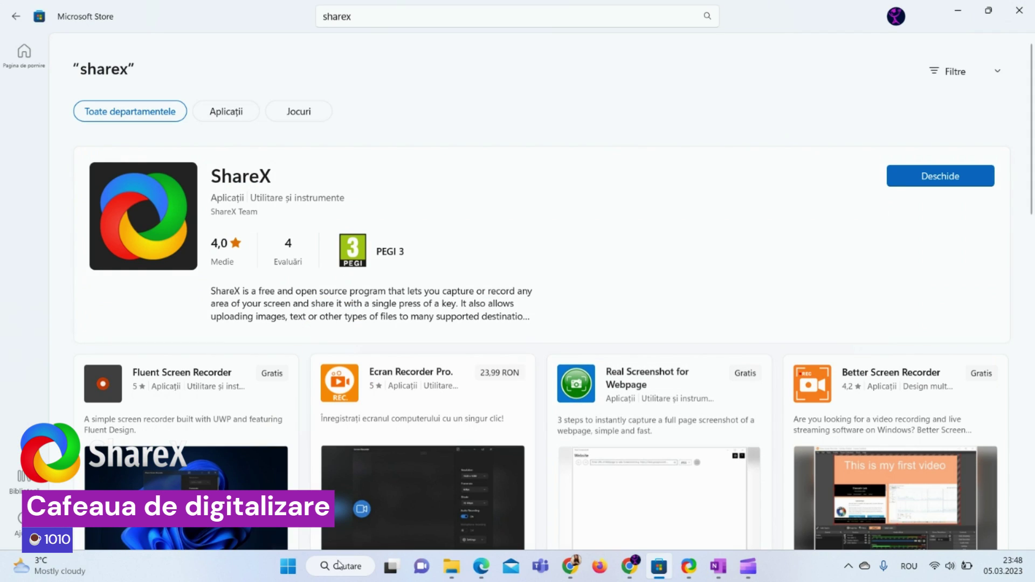
Step: Search Windows for ShareX and launch the application
left_click(325, 566)
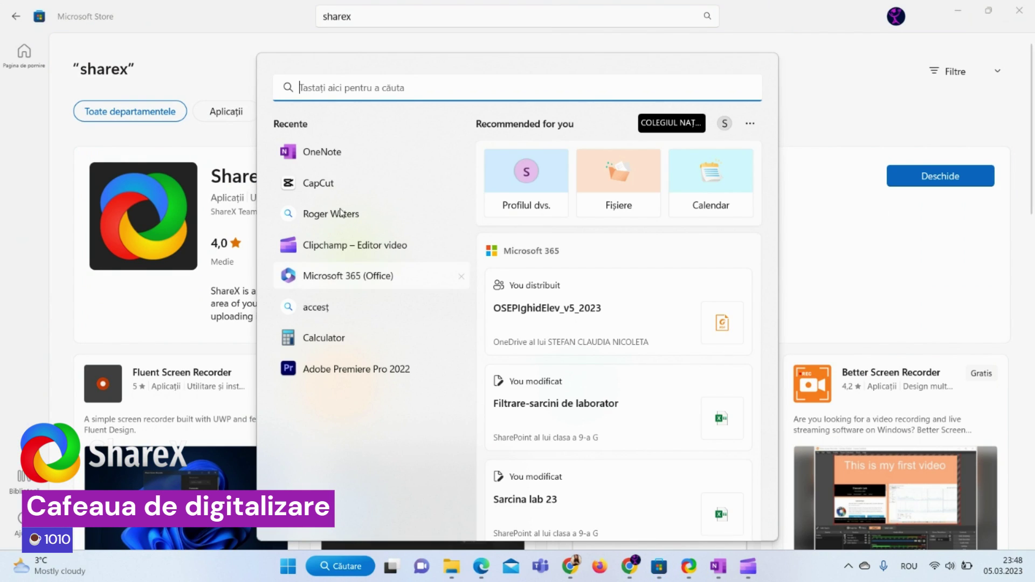
type("s")
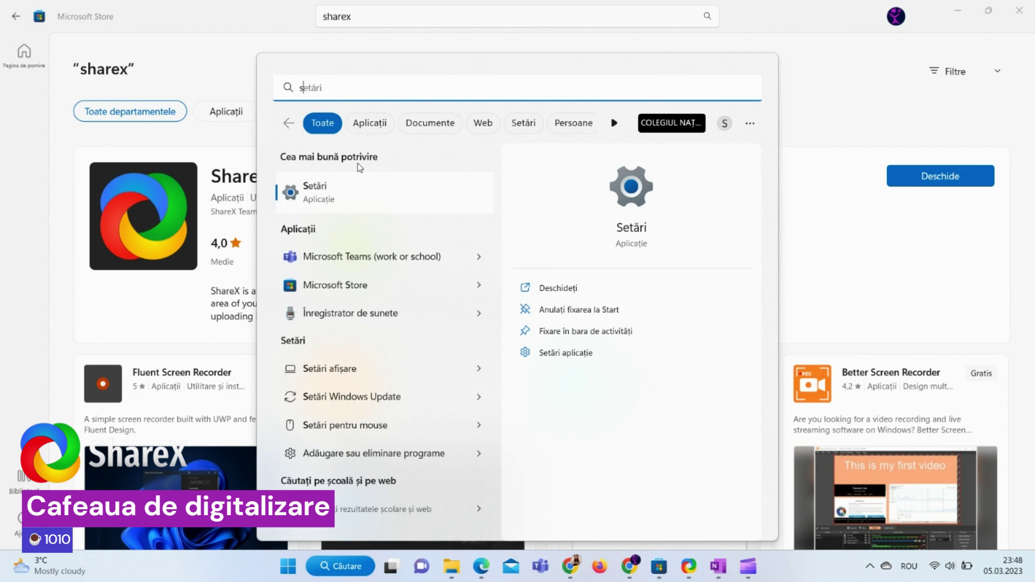
type("har")
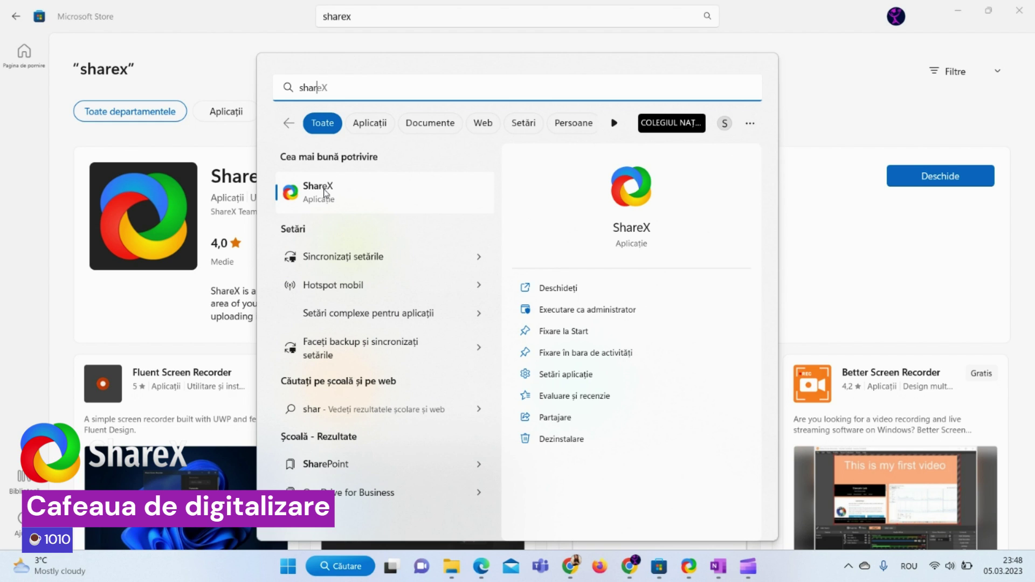
left_click(168, 44)
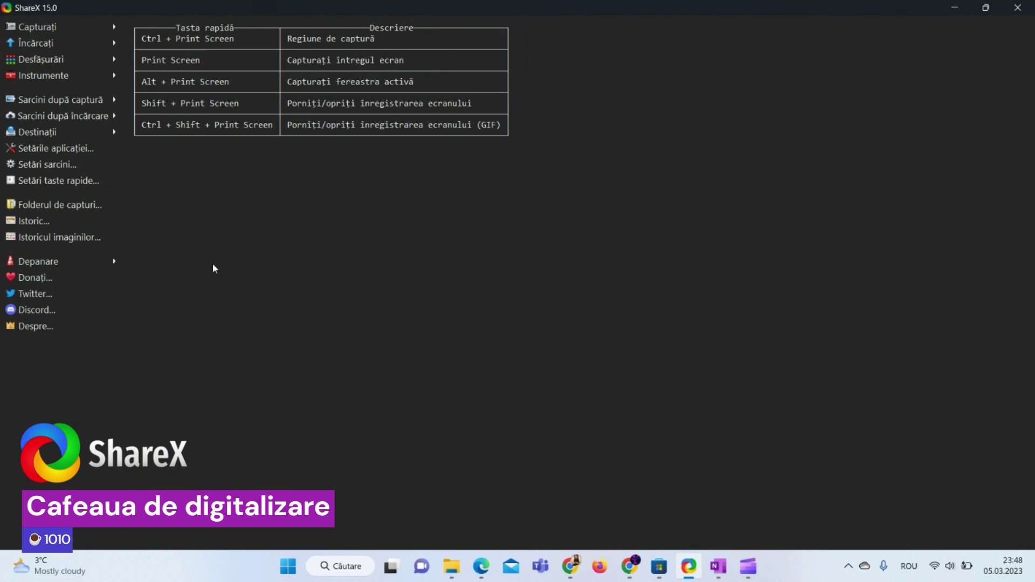
Step: Bring the Star Wars steelbook page forward in Edge and run ShareX OCR on the back cover region, from synopsis to credits
left_click(69, 75)
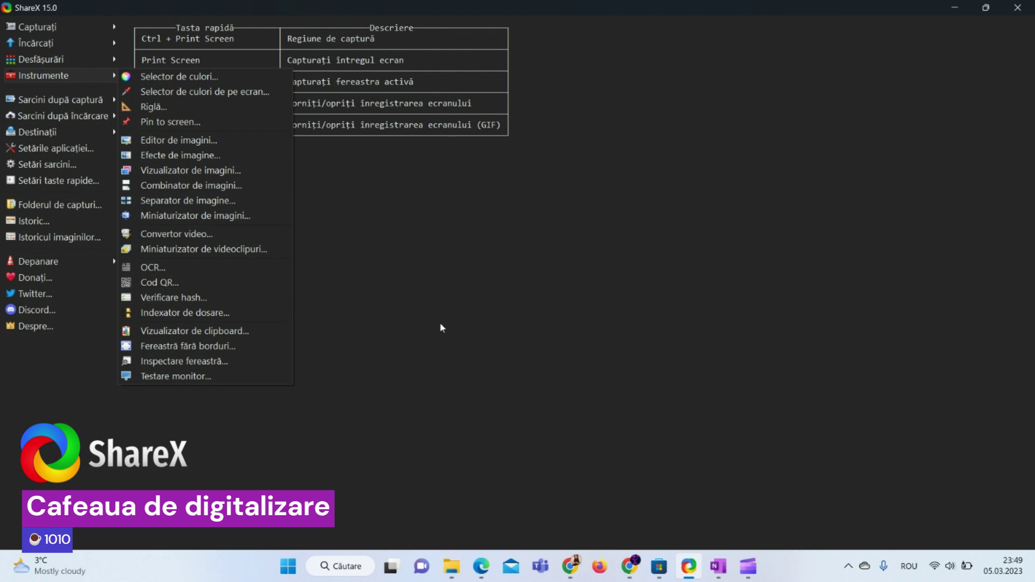
left_click(481, 566)
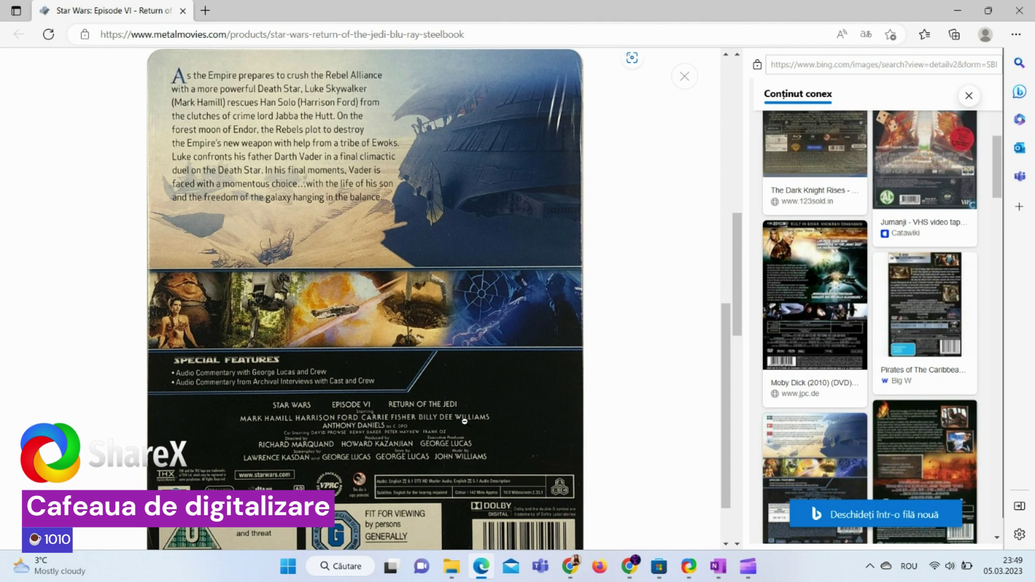
left_click(689, 567)
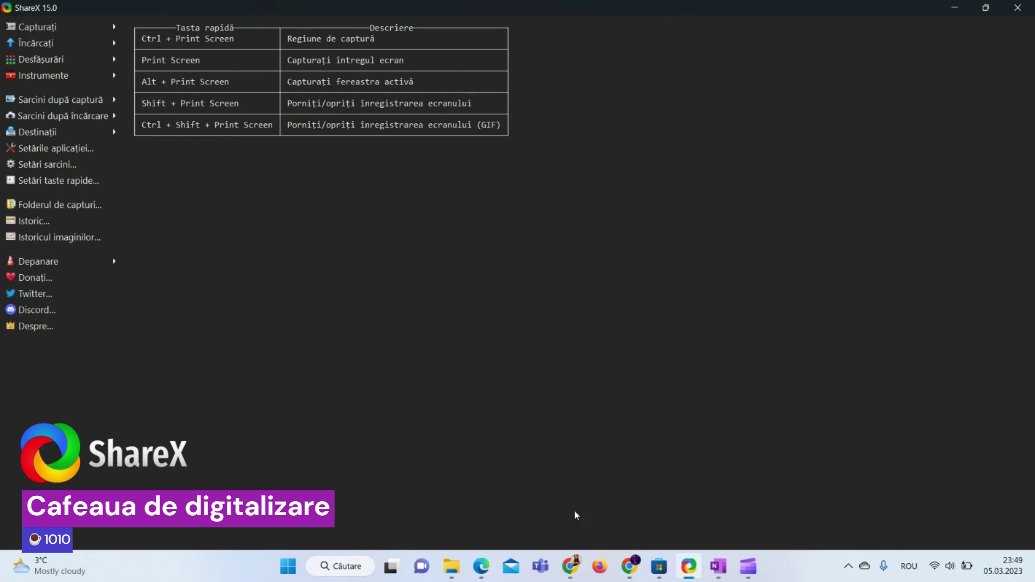
left_click(89, 75)
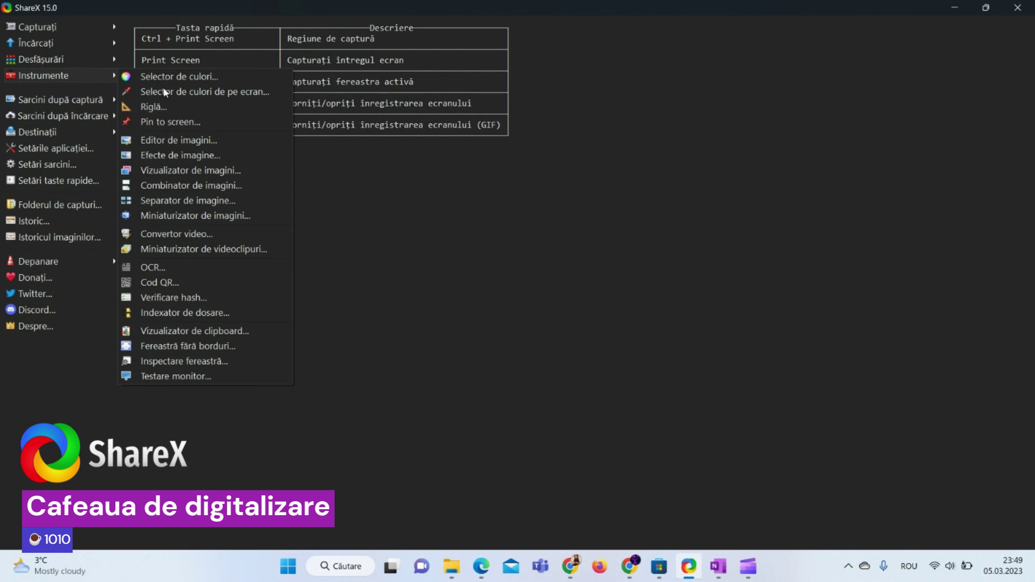
left_click(205, 267)
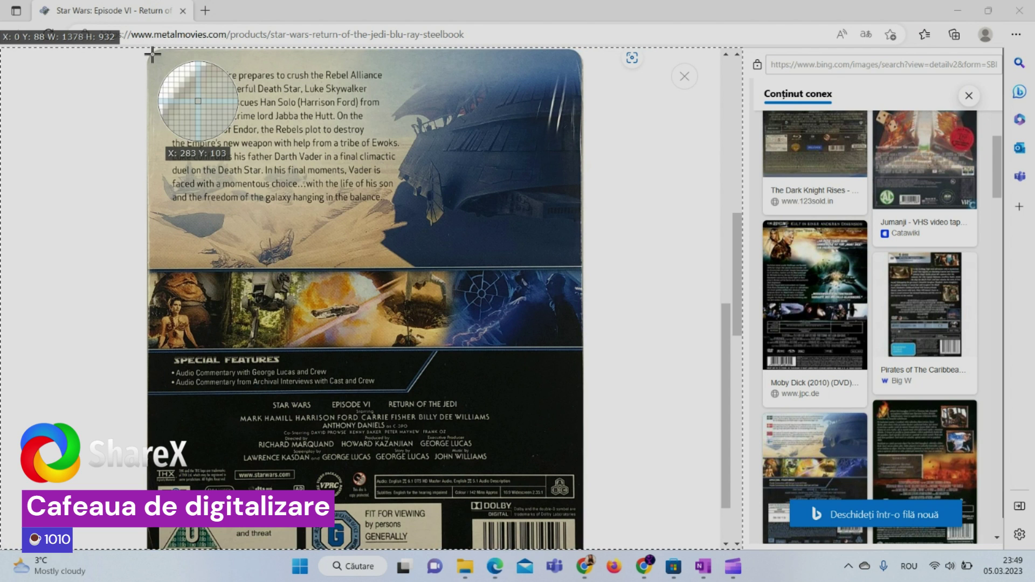
left_click_drag(152, 53, 578, 491)
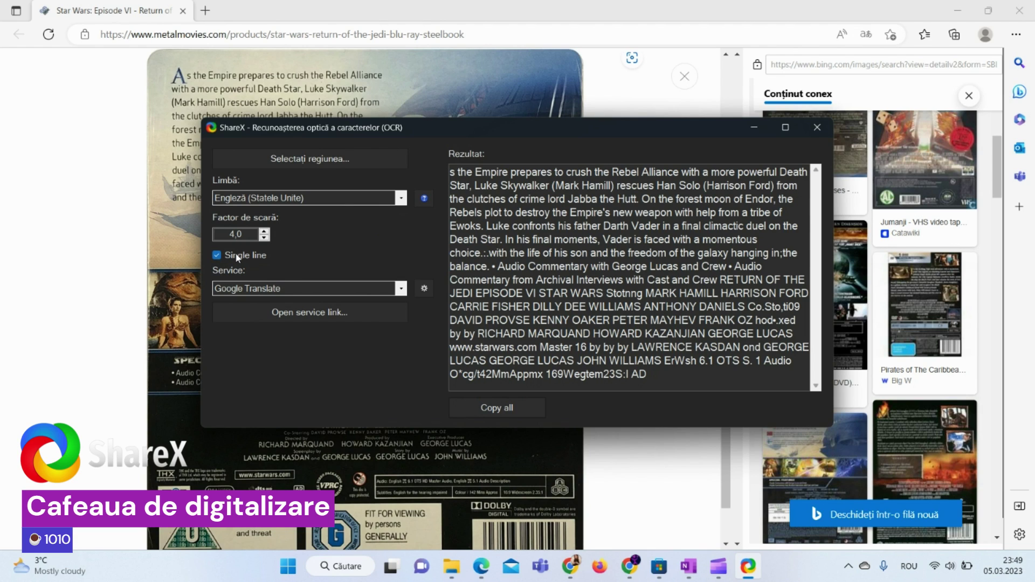
Step: Turn off the single-line option to inspect the OCR result line by line, and turn the option back on
left_click(217, 255)
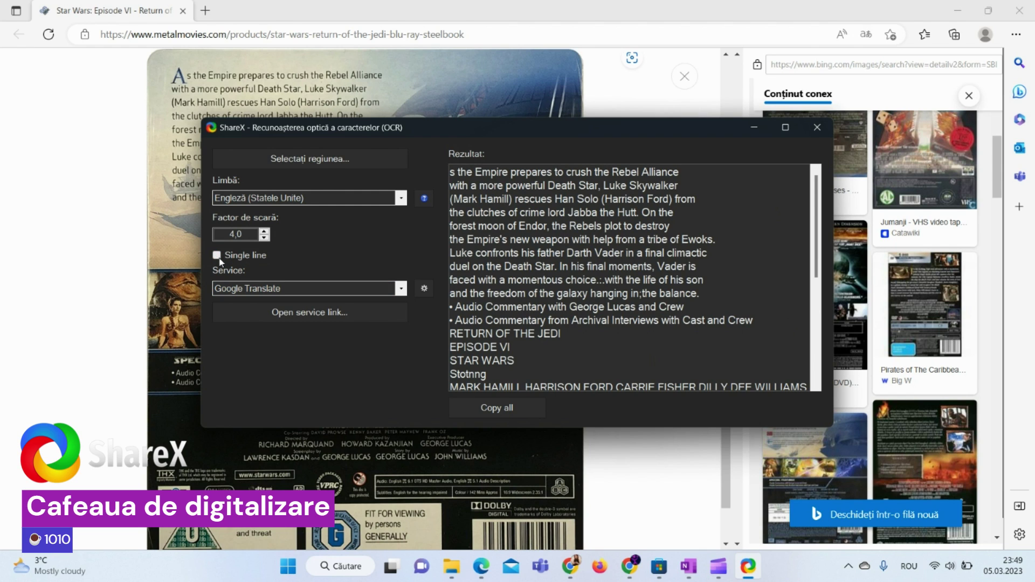
scroll(500, 285, "down", 4)
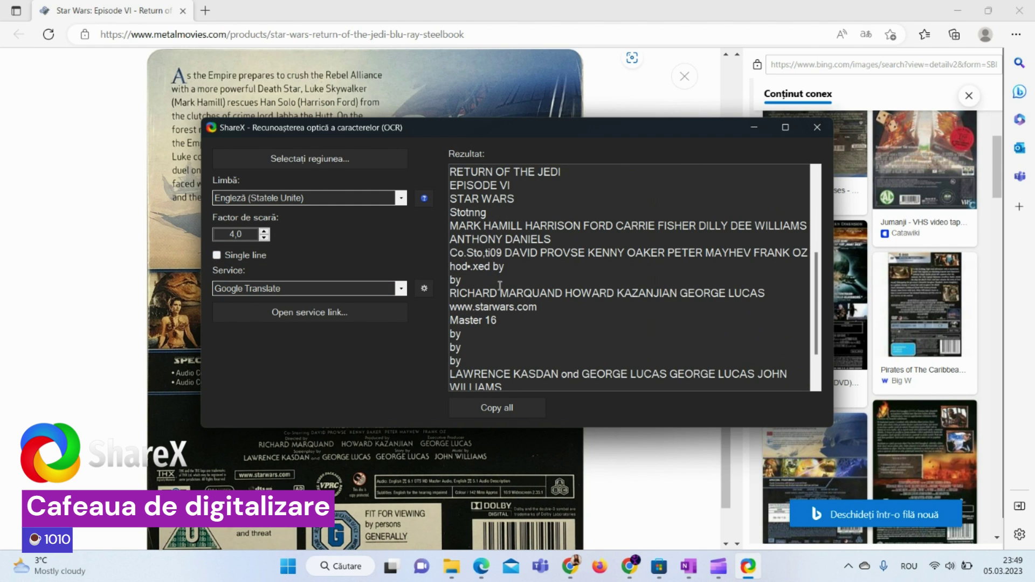
left_click(217, 255)
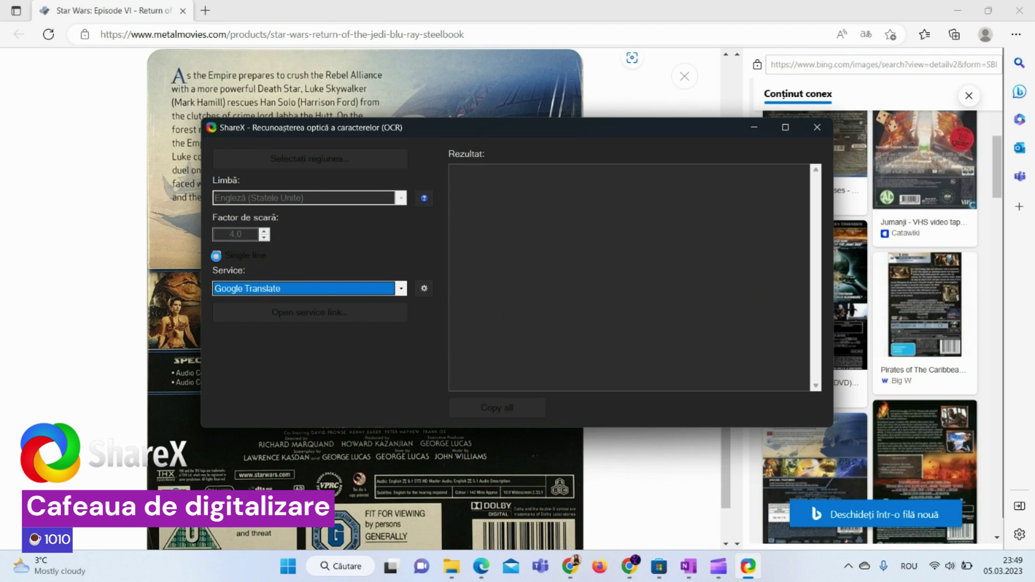